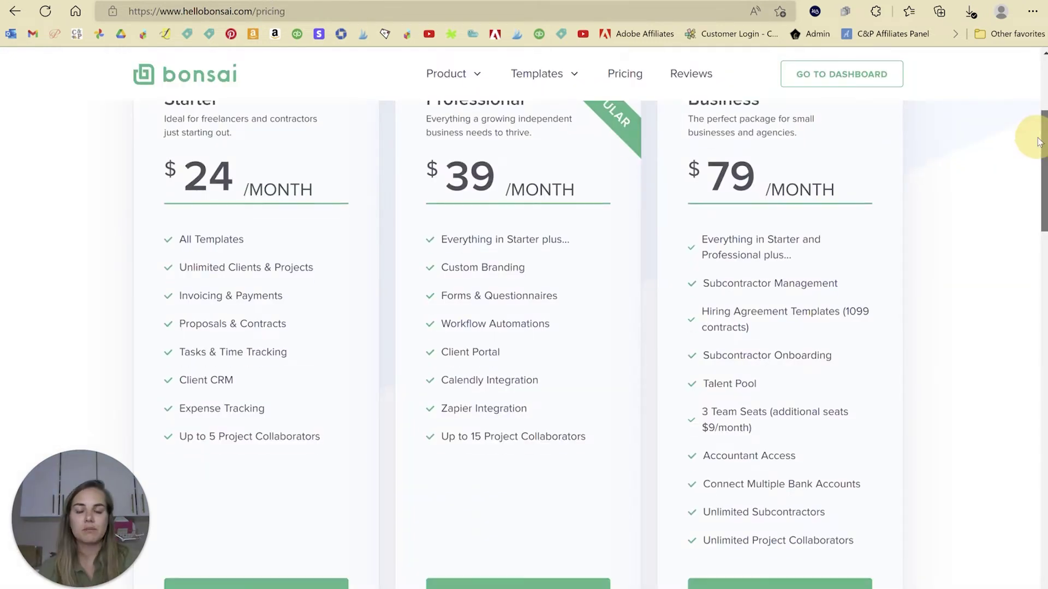
drag(1038, 141, 1038, 131)
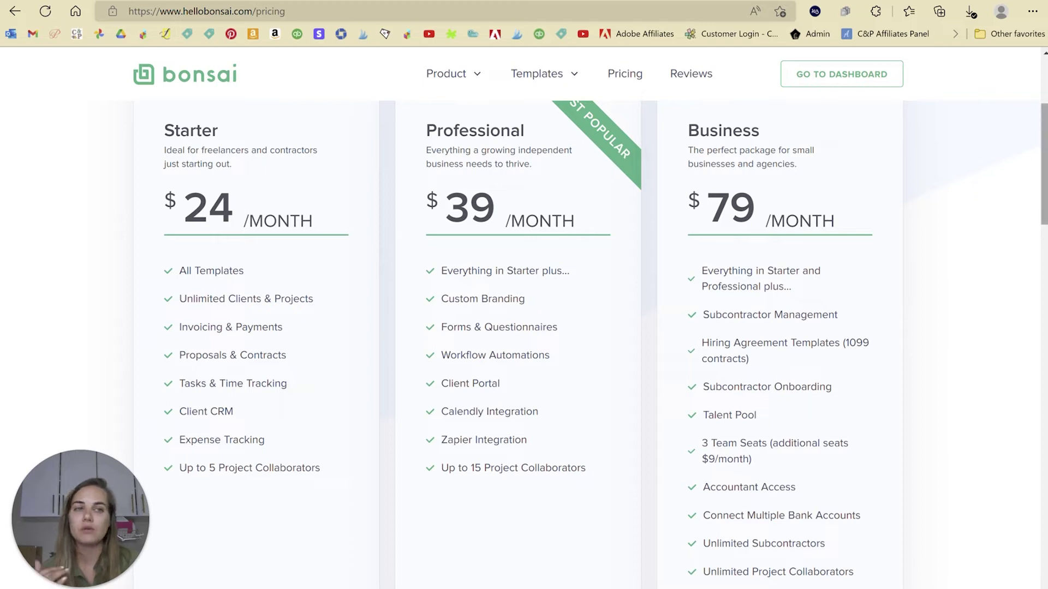
drag(1043, 174, 1040, 180)
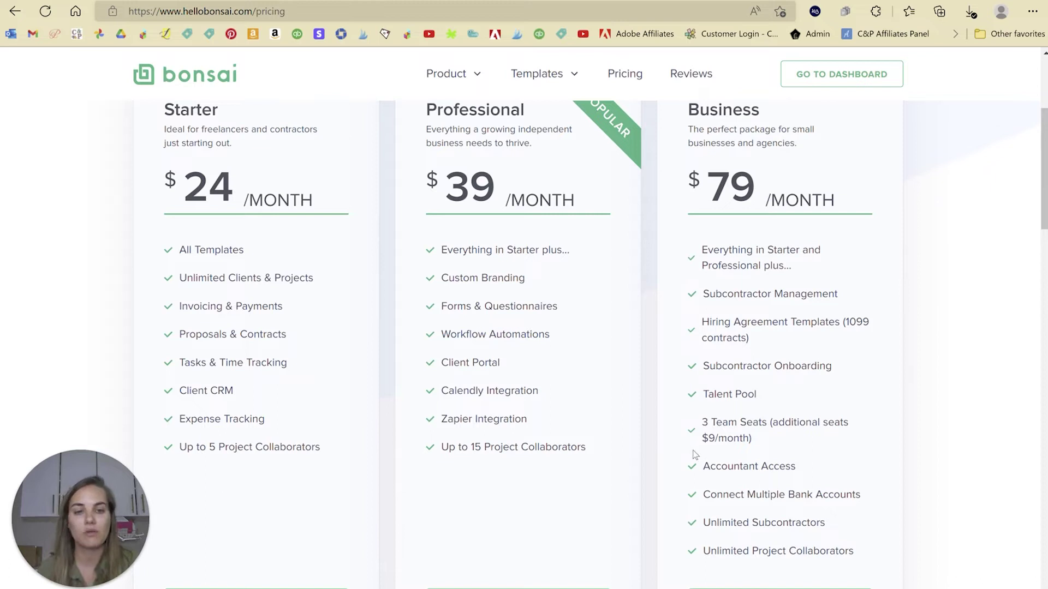
Highlight the Business plan's Accountant Access, subcontractor management and hiring template features.
drag(702, 466, 807, 464)
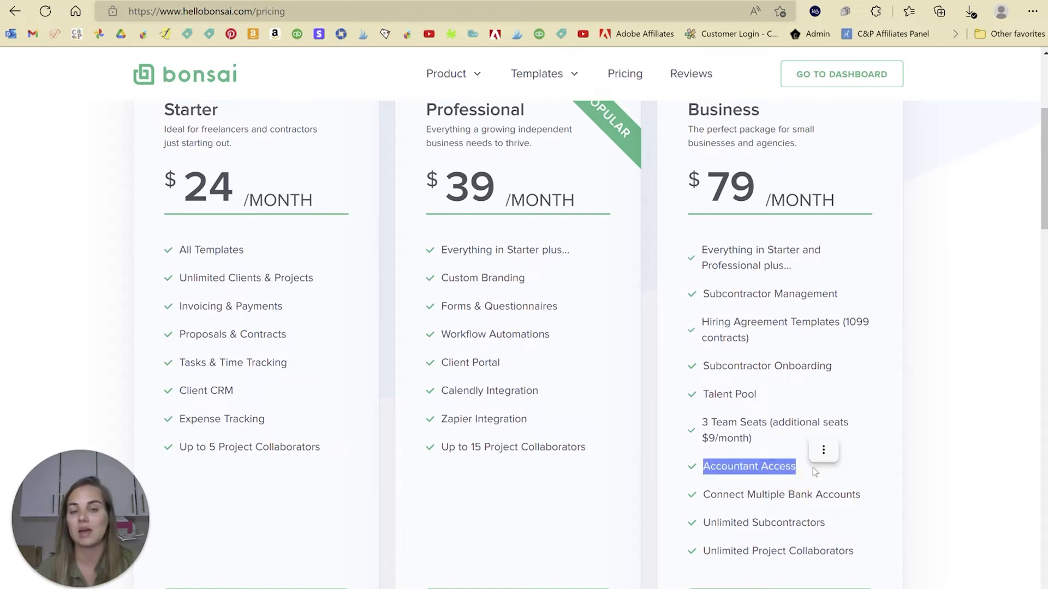
click(818, 472)
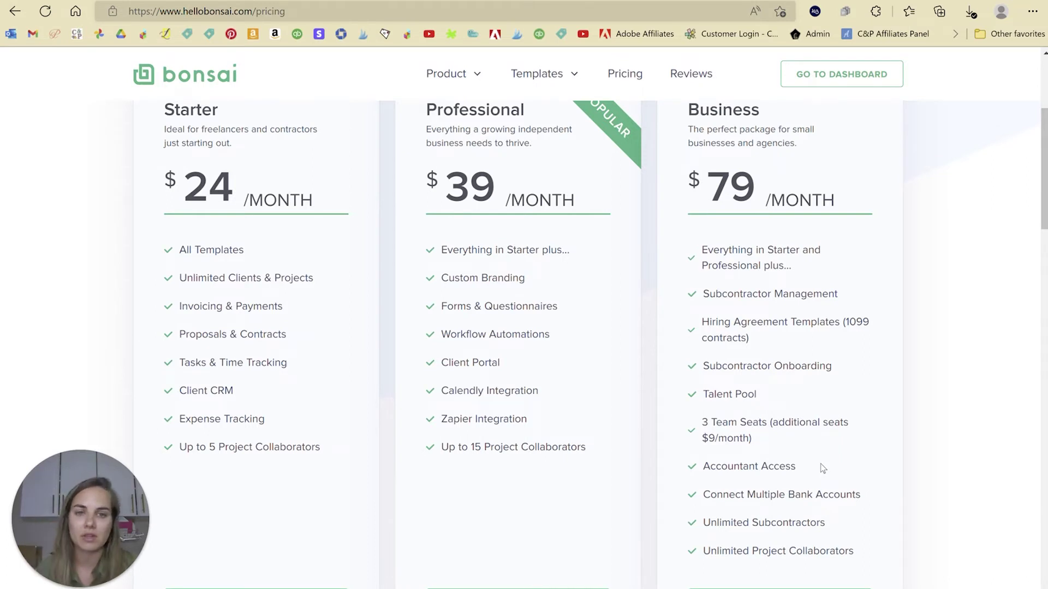
drag(703, 294, 837, 332)
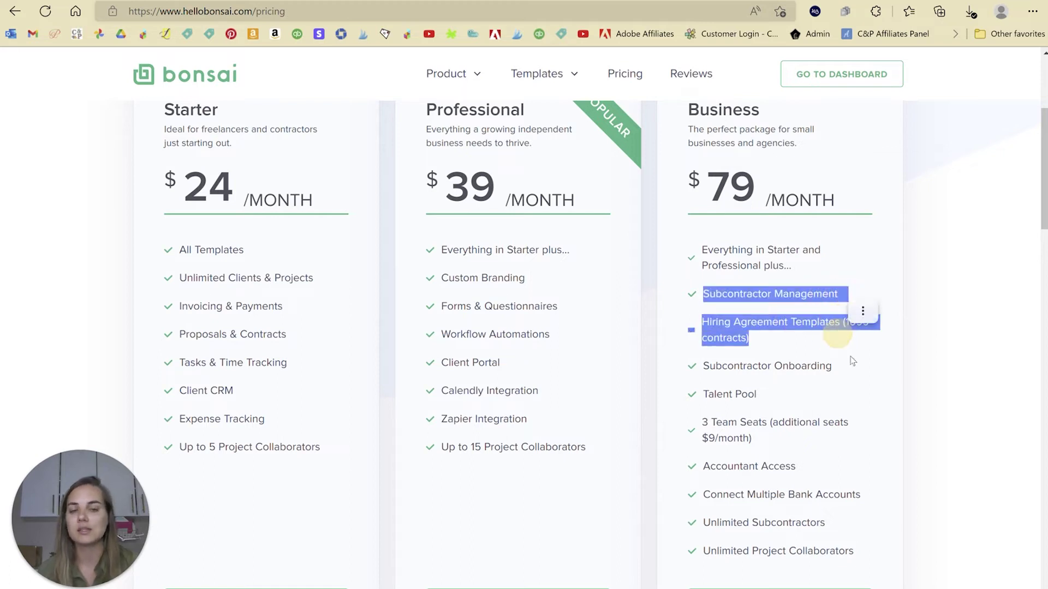
Highlight the Connect Multiple Bank Accounts feature, then go to the Accounting page.
click(799, 466)
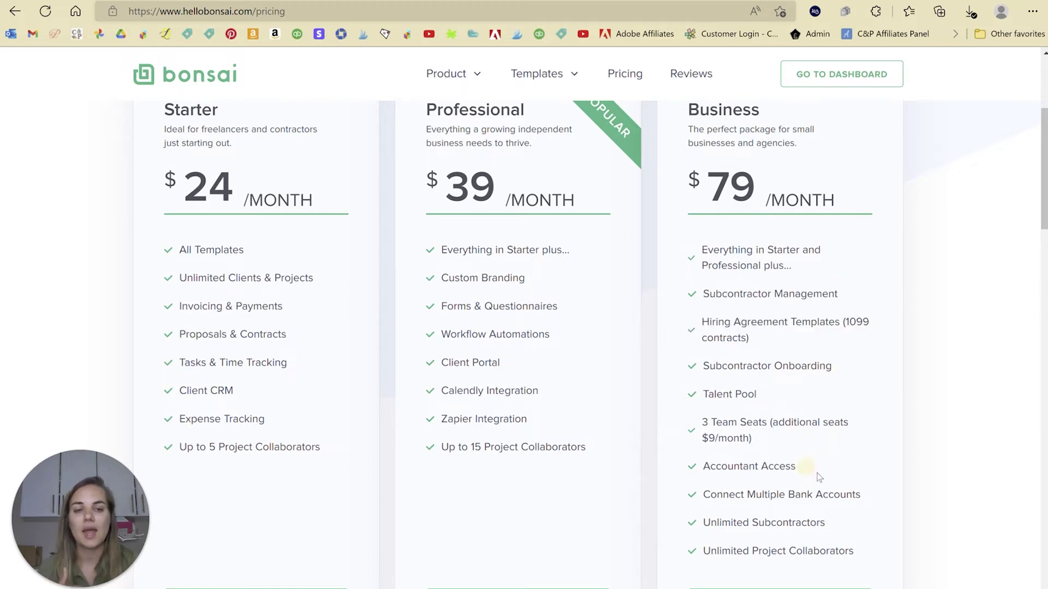
mouse_move(854, 494)
mouse_down()
mouse_move(798, 505)
mouse_move(702, 496)
mouse_up()
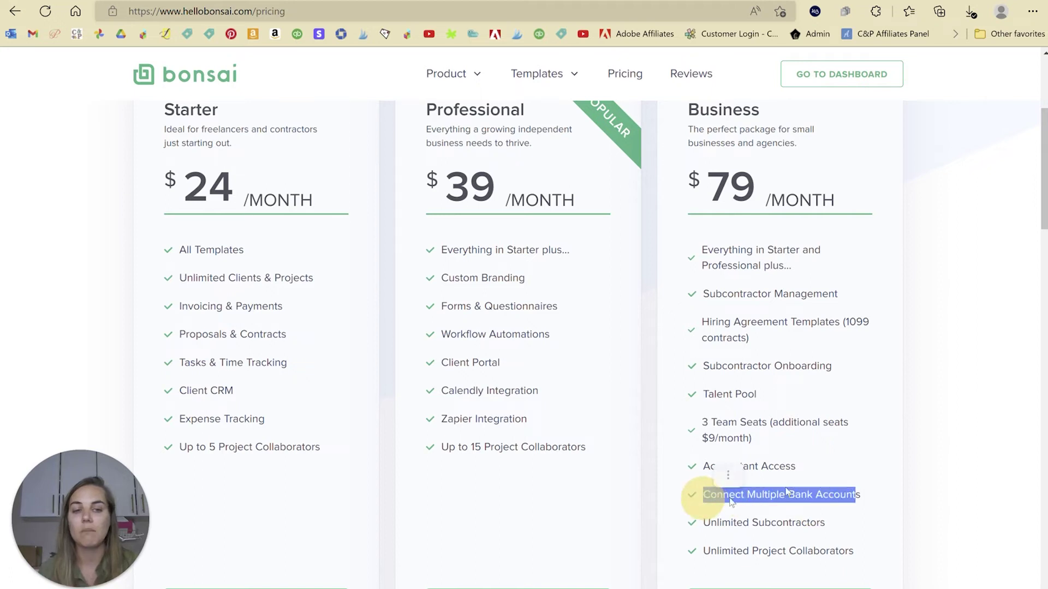
click(869, 484)
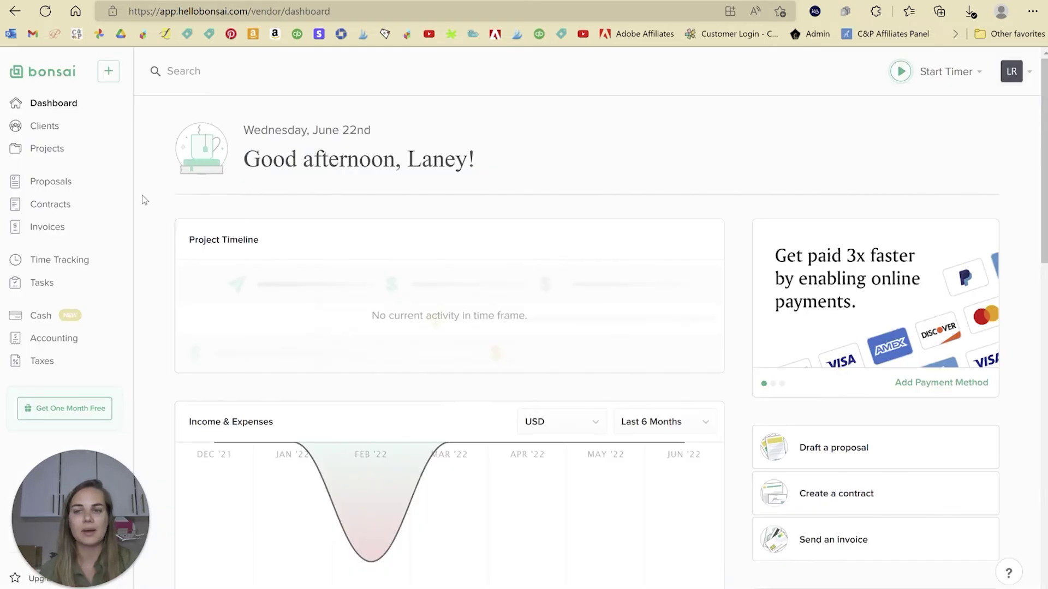
scroll(142, 200, down, 2)
click(54, 338)
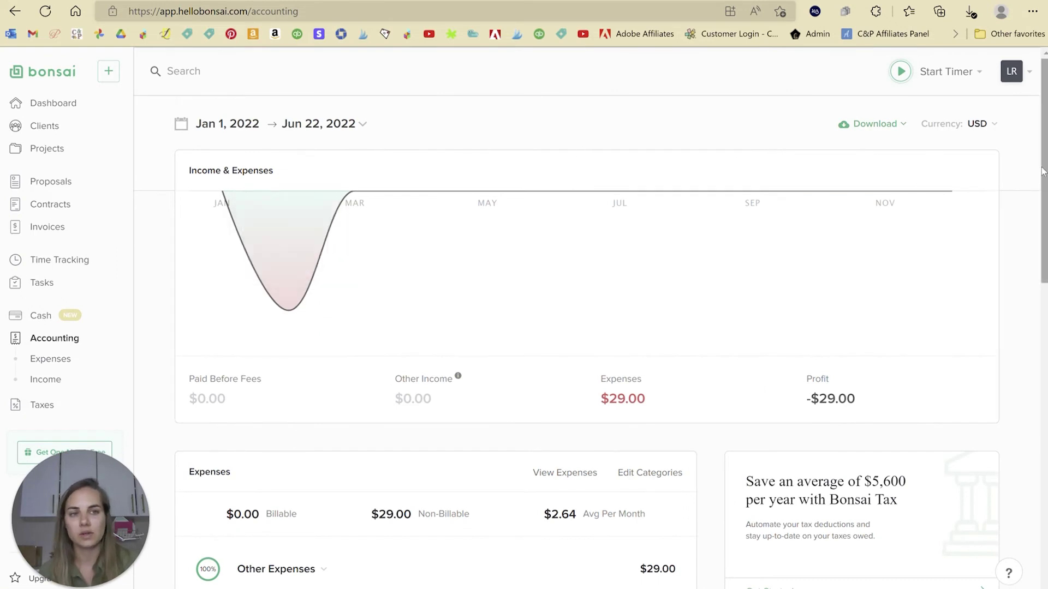
drag(1042, 173, 1036, 339)
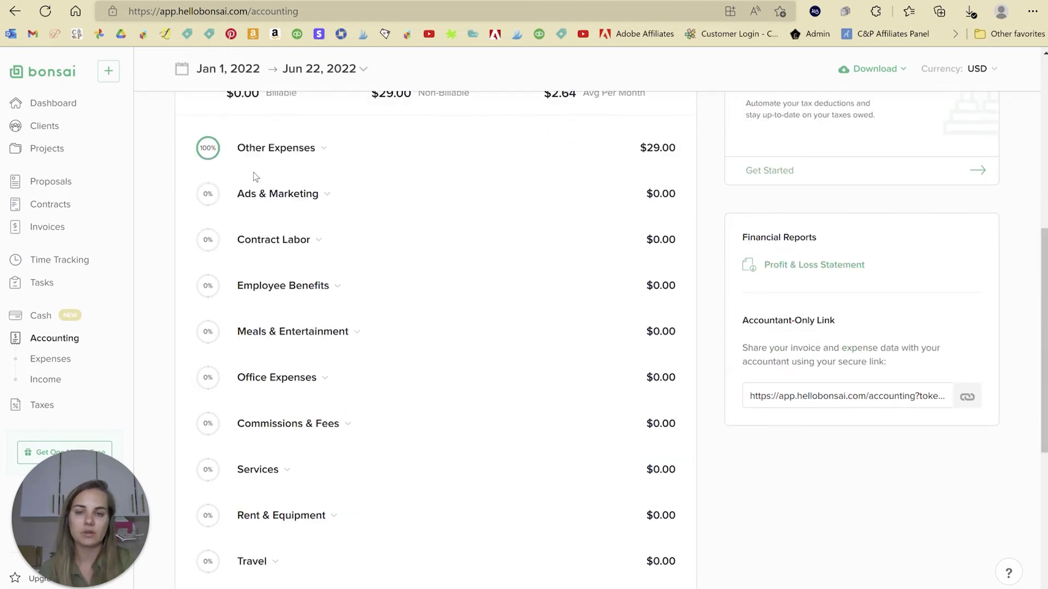
scroll(509, 420, up, 1)
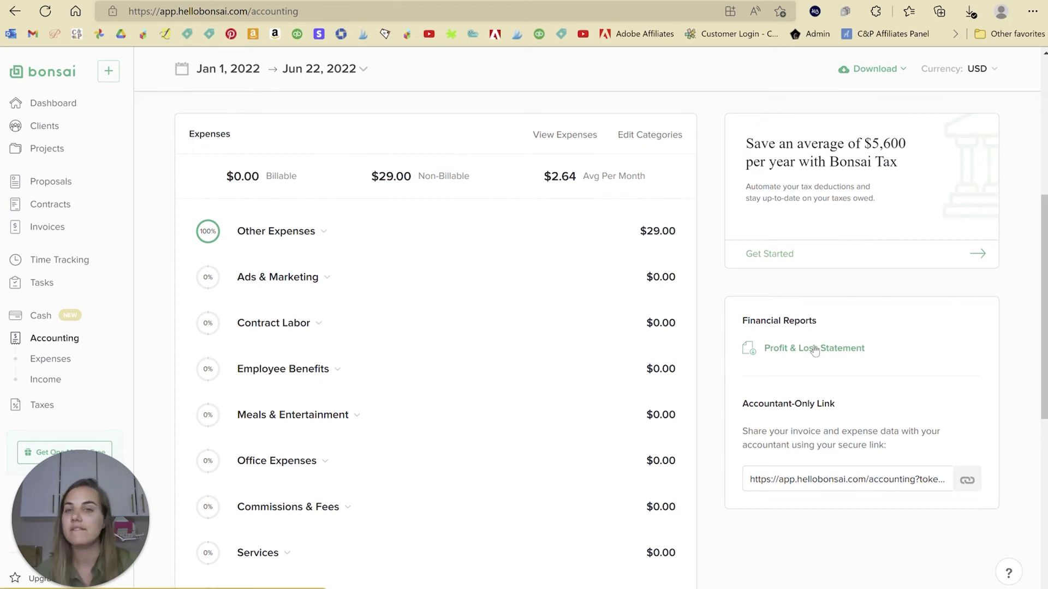
scroll(929, 308, up, 1)
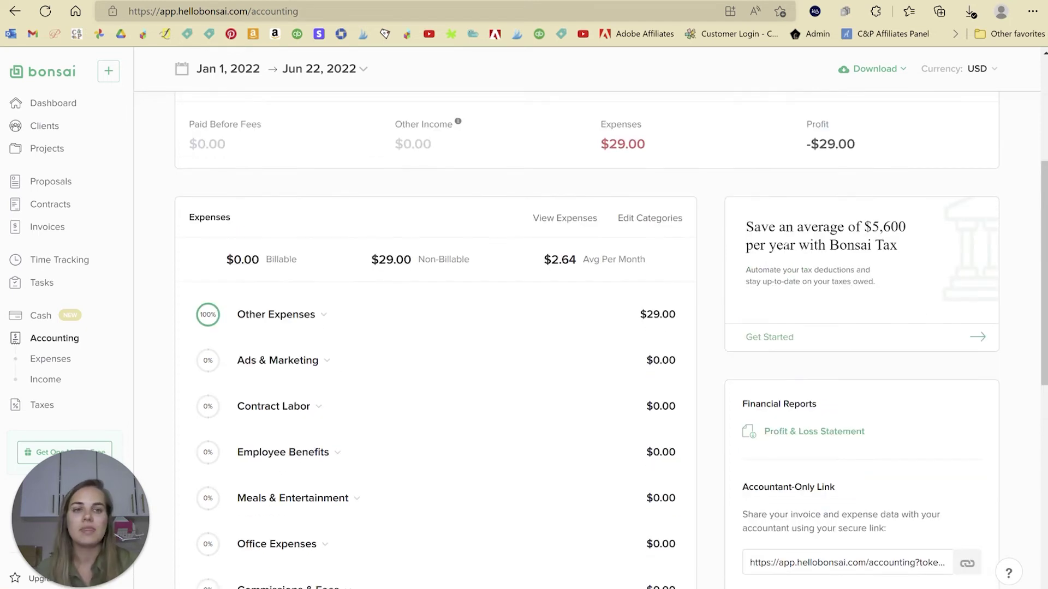
Open the $10/month Bonsai Tax offer, highlight its auto-import expenses benefit, then close it.
click(819, 344)
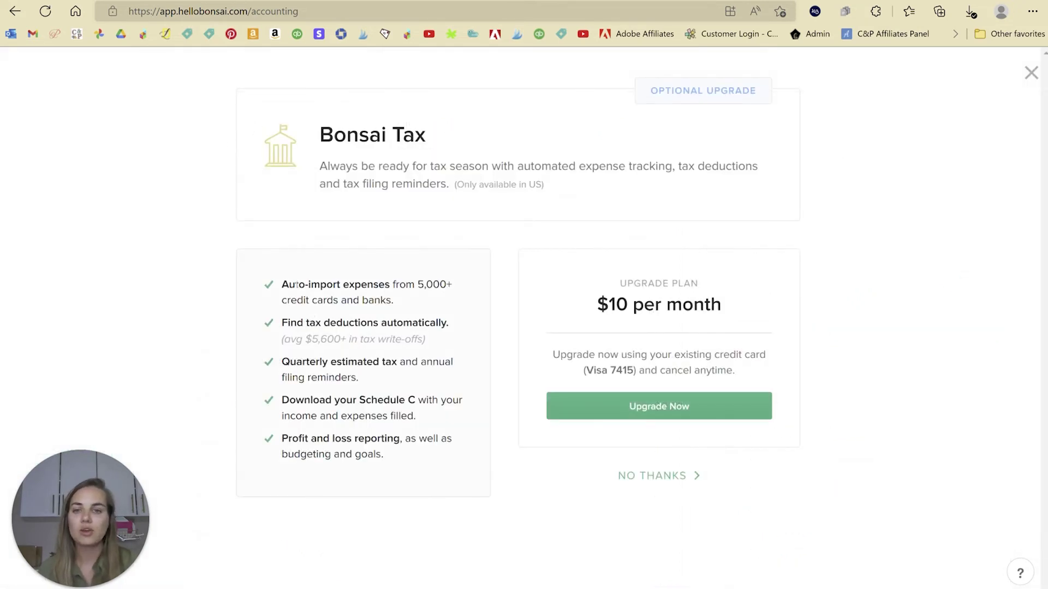
drag(296, 283, 417, 301)
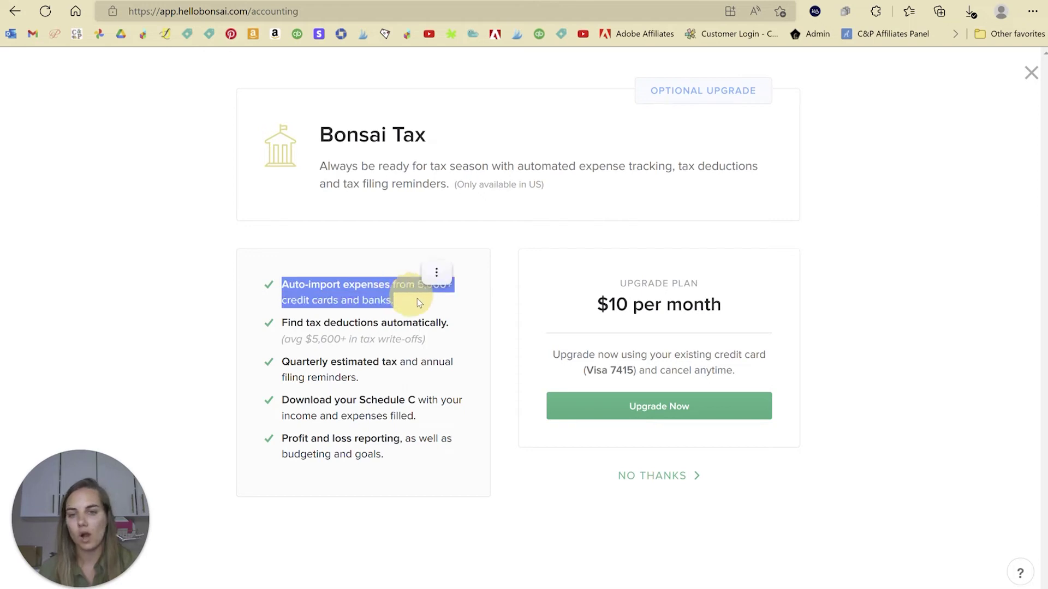
click(471, 297)
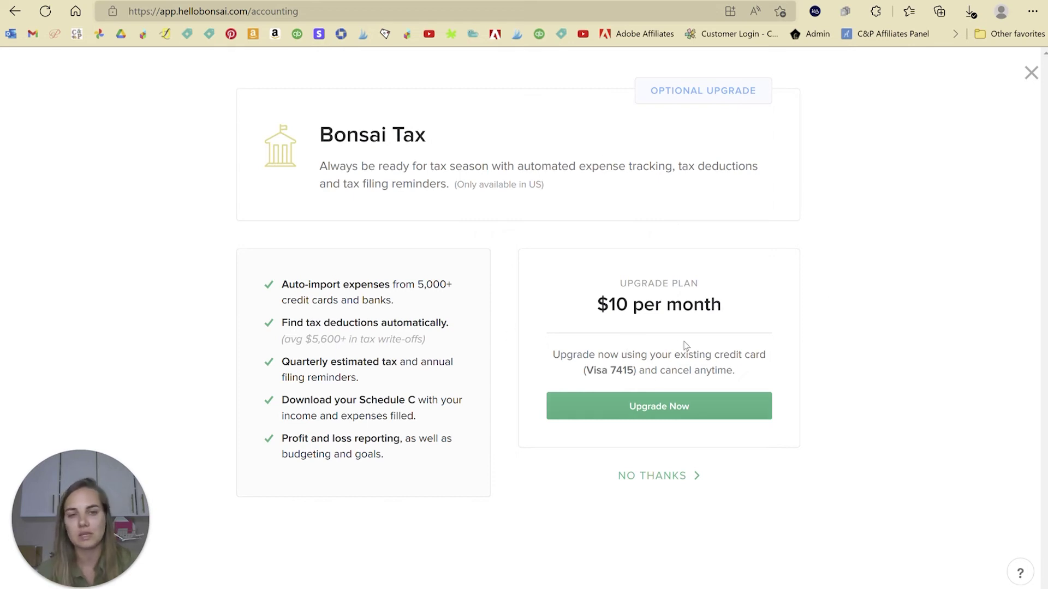
click(1031, 73)
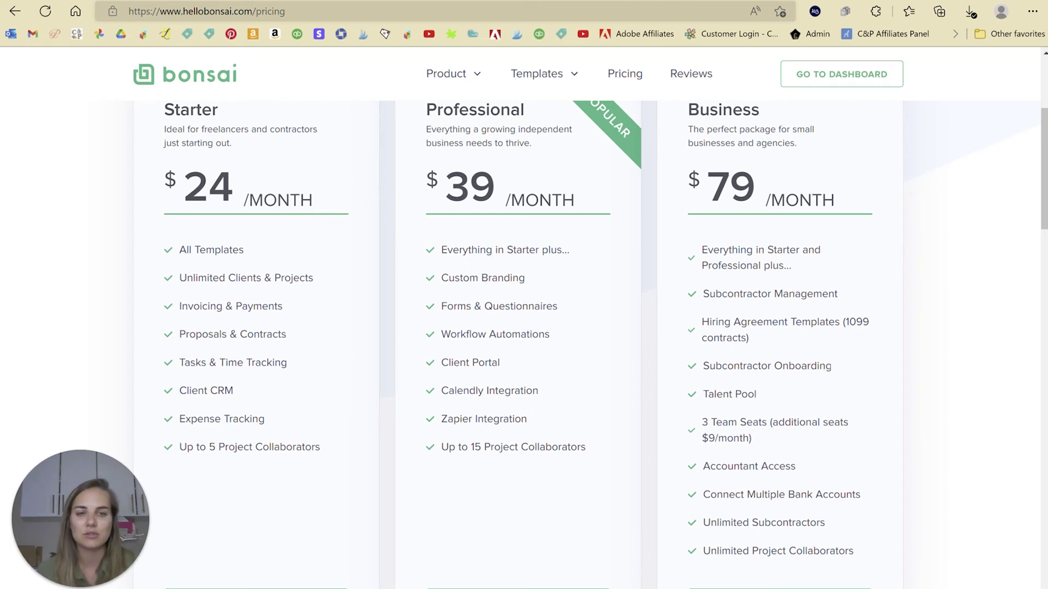
Highlight the Business plan's three subcontractor features on the pricing page.
drag(829, 364, 794, 325)
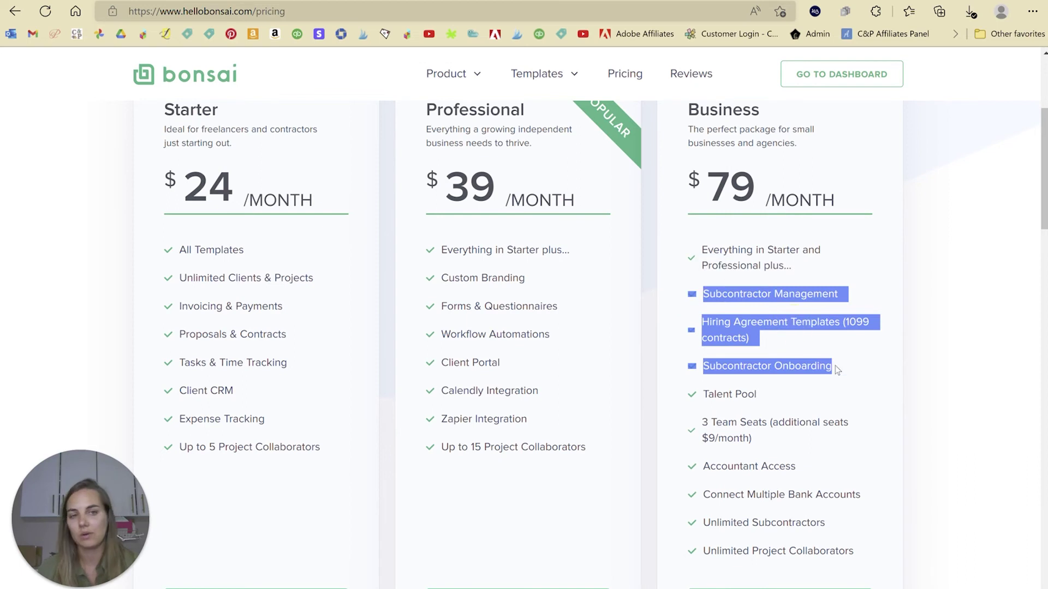
click(851, 371)
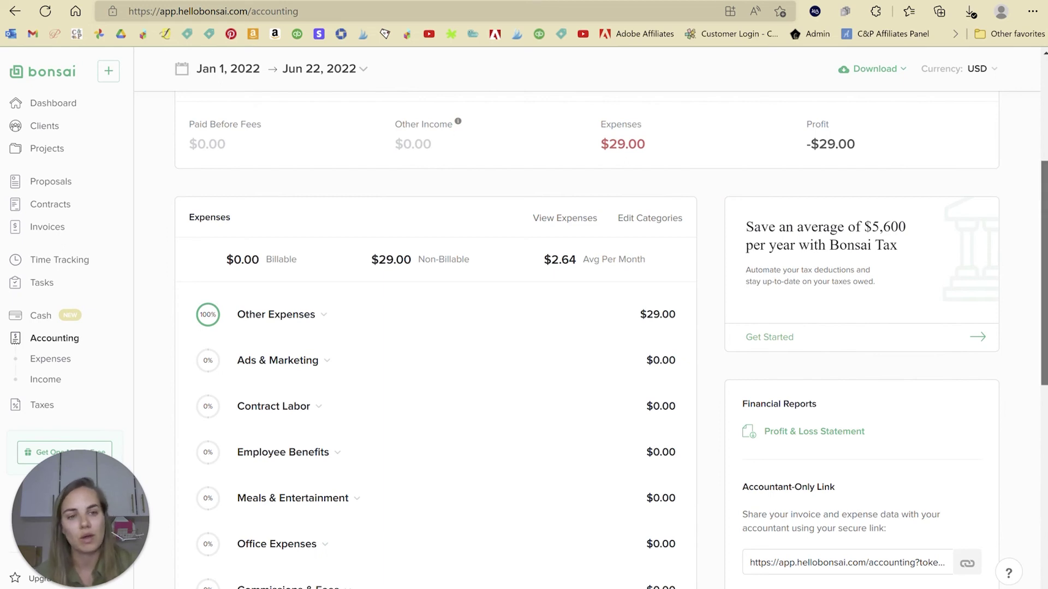
scroll(1036, 246, down, 3)
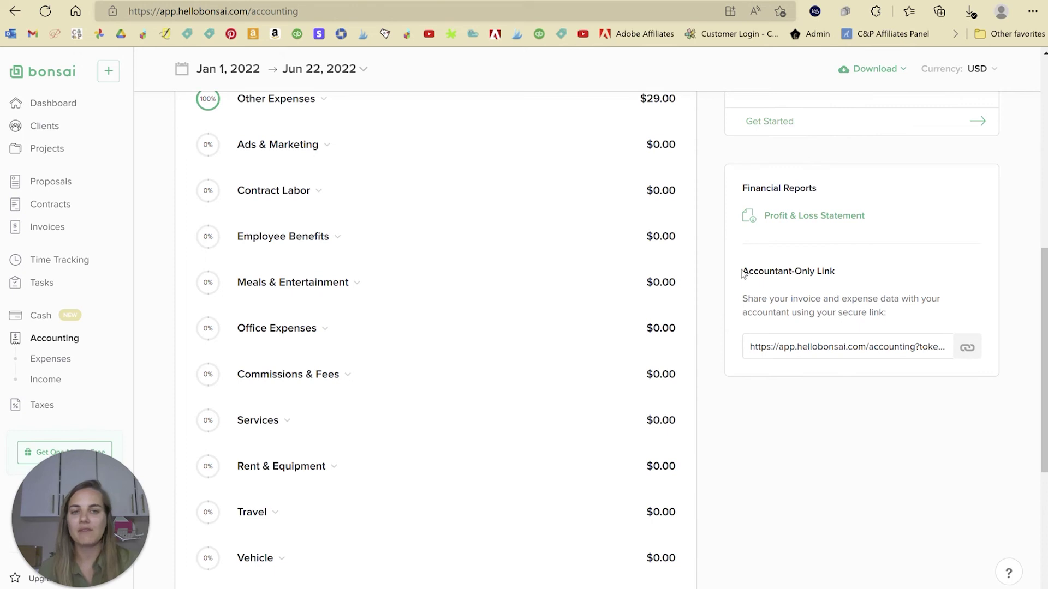
drag(742, 270, 908, 299)
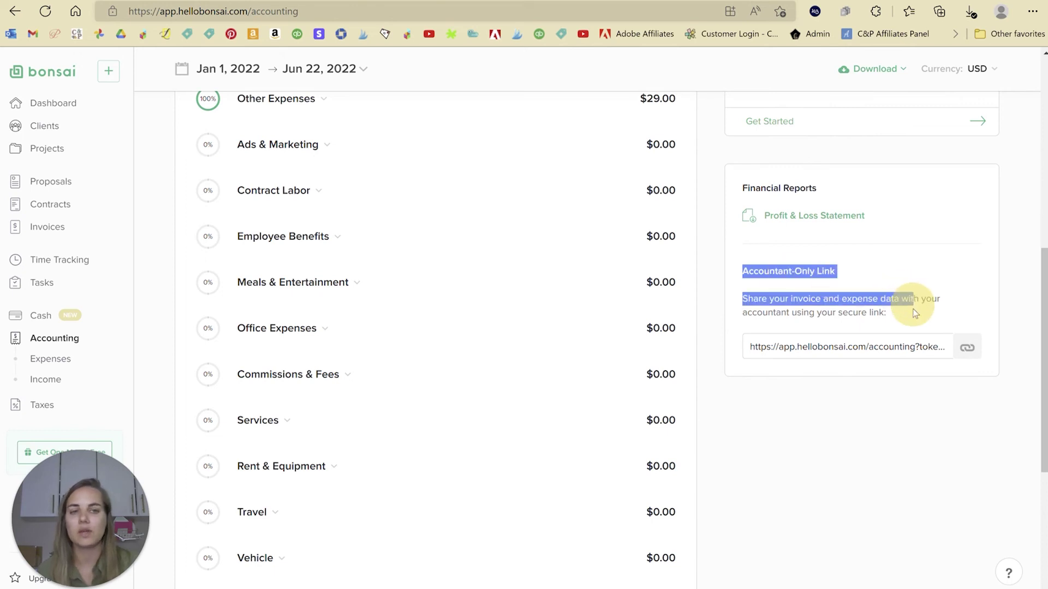
drag(914, 314, 888, 313)
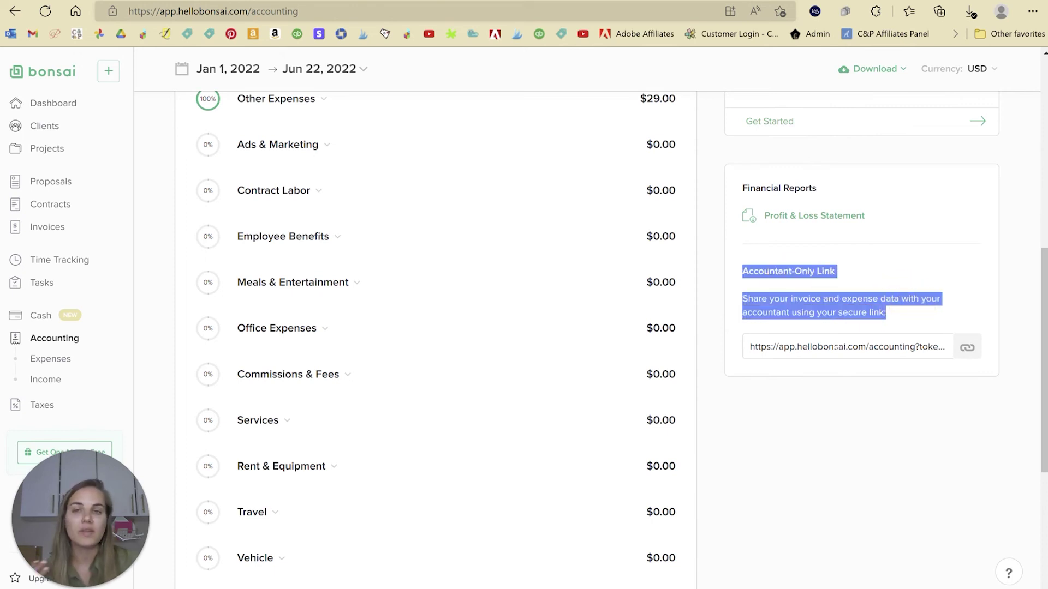
click(835, 392)
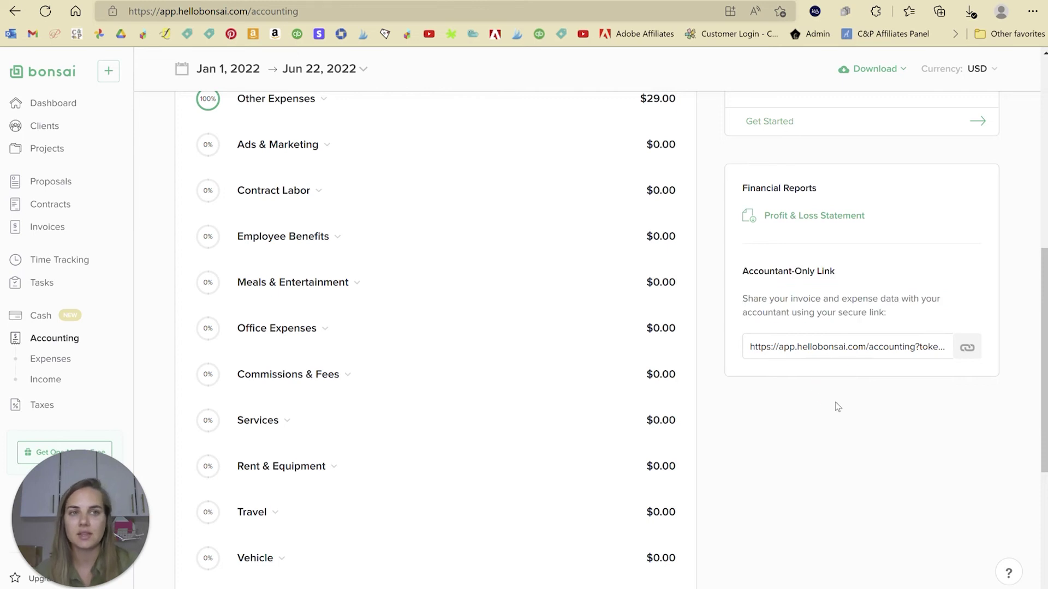
scroll(836, 407, up, 3)
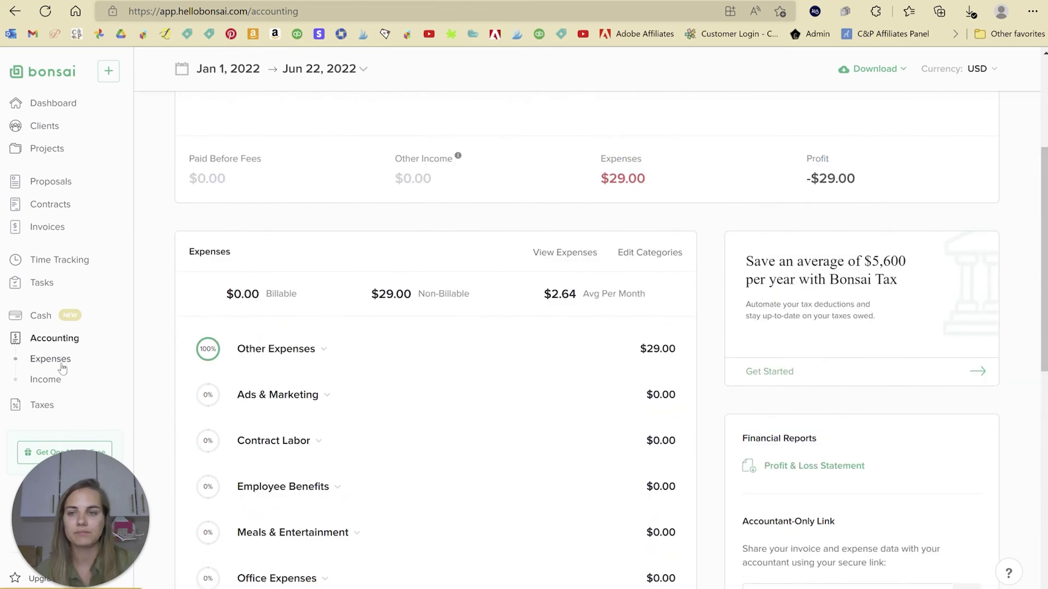
scroll(124, 347, up, 3)
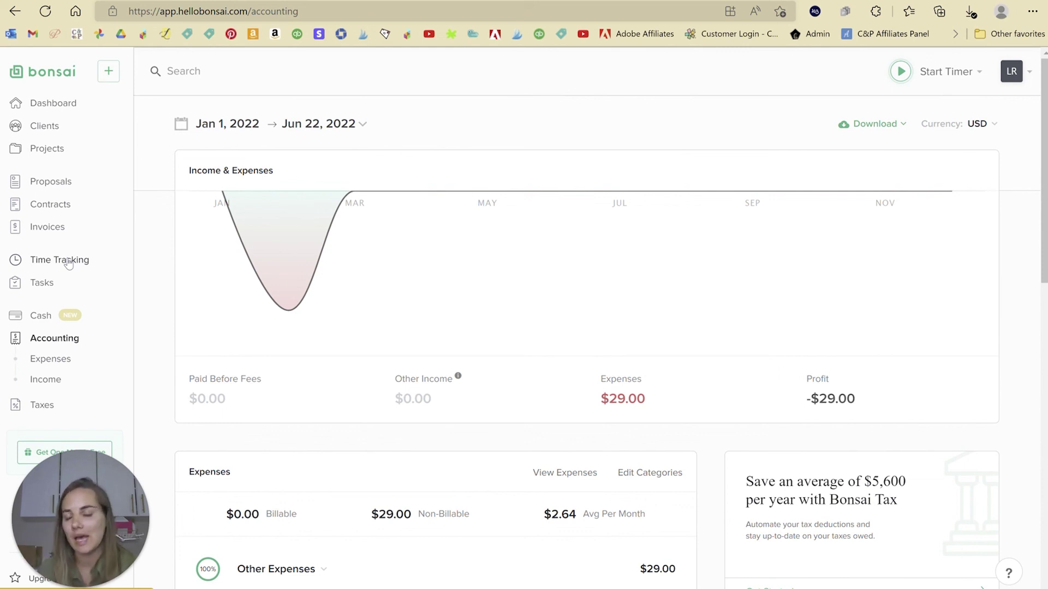
click(41, 321)
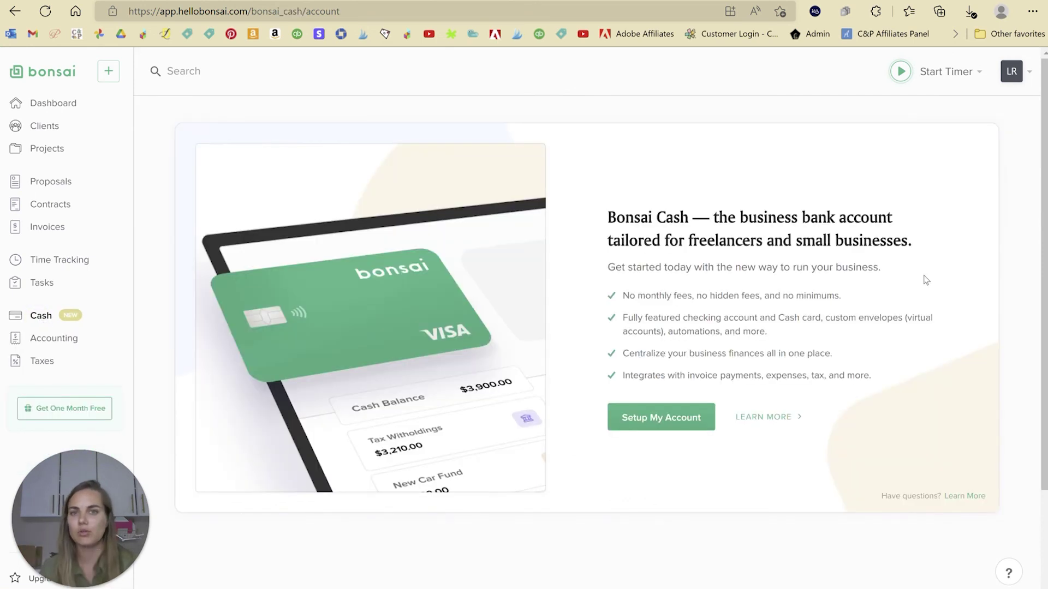
click(73, 337)
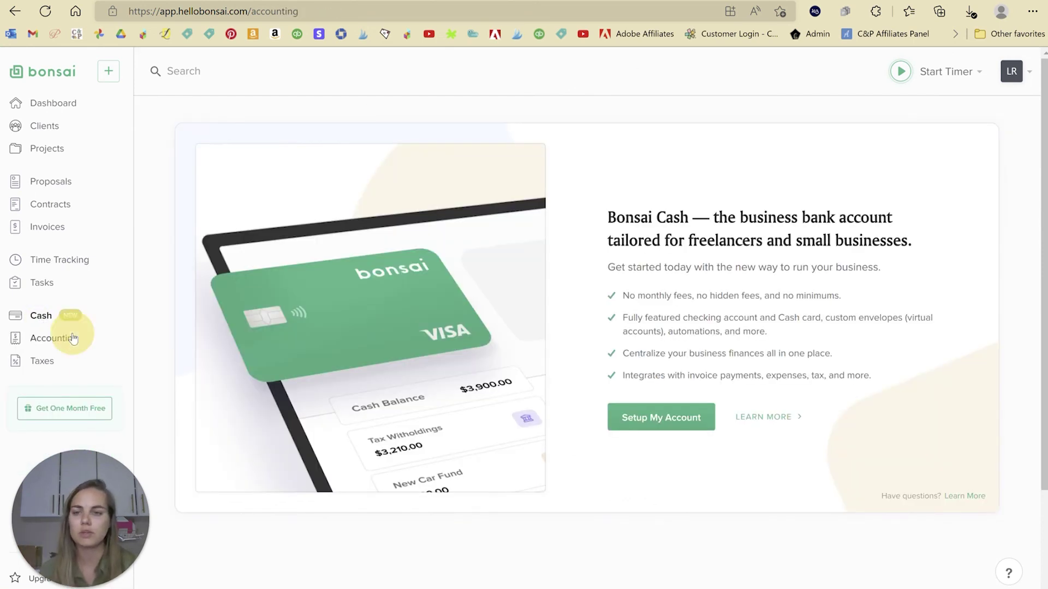